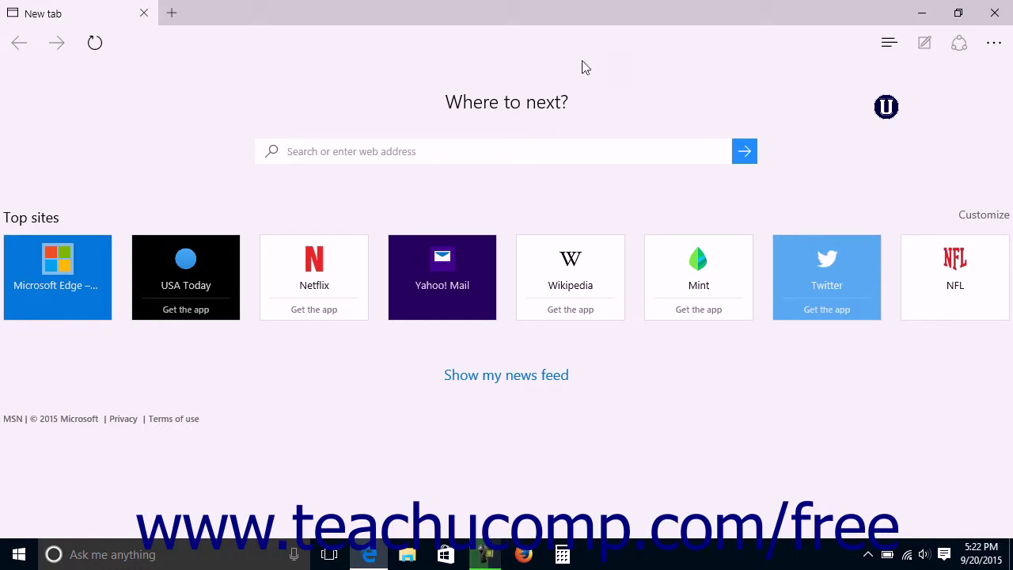
Open the browser settings and pin the settings pane so that it stays open
{"action": "left_click", "coordinate": [991, 50]}
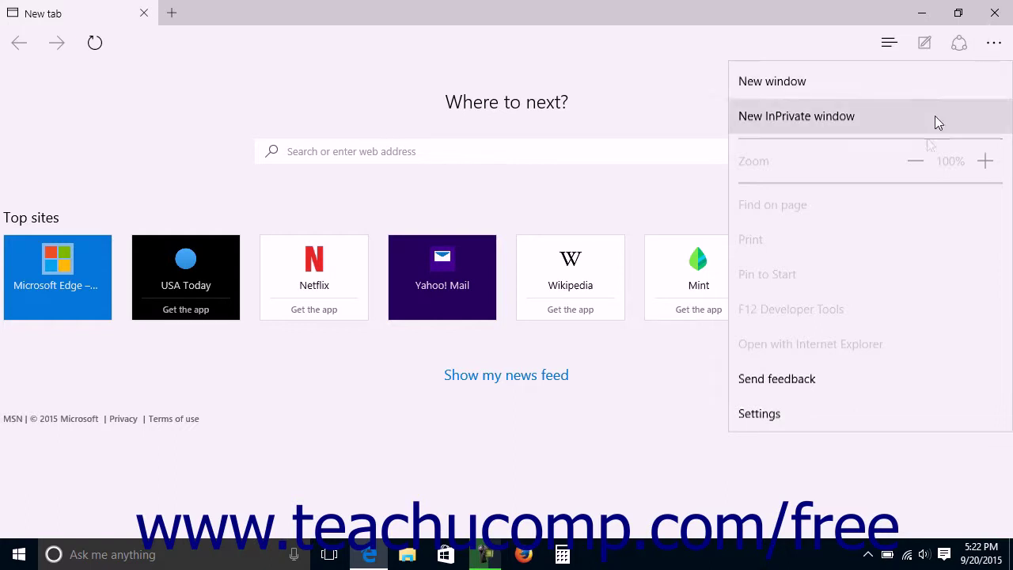
{"action": "left_click", "coordinate": [811, 413]}
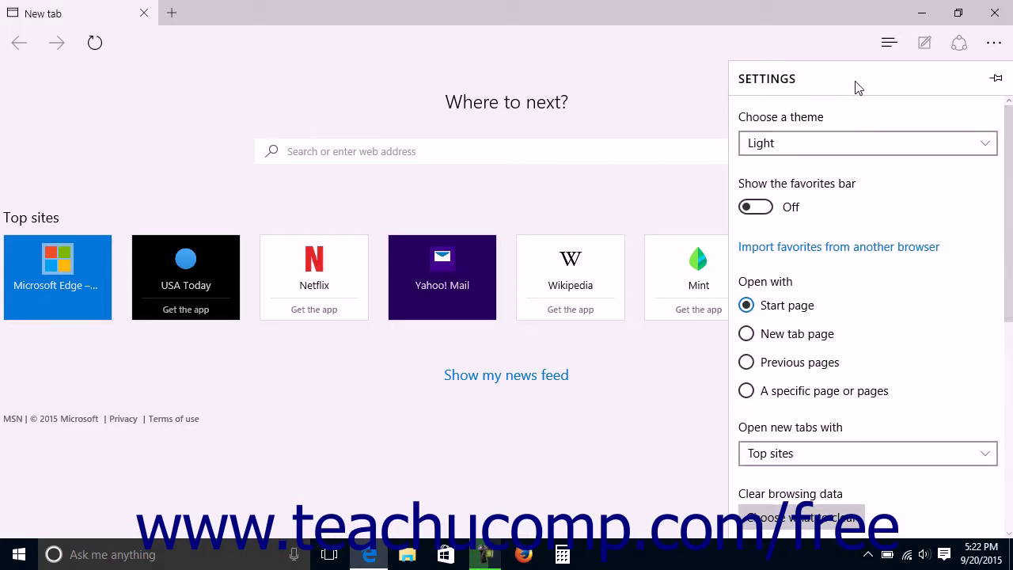
{"action": "left_click", "coordinate": [993, 81]}
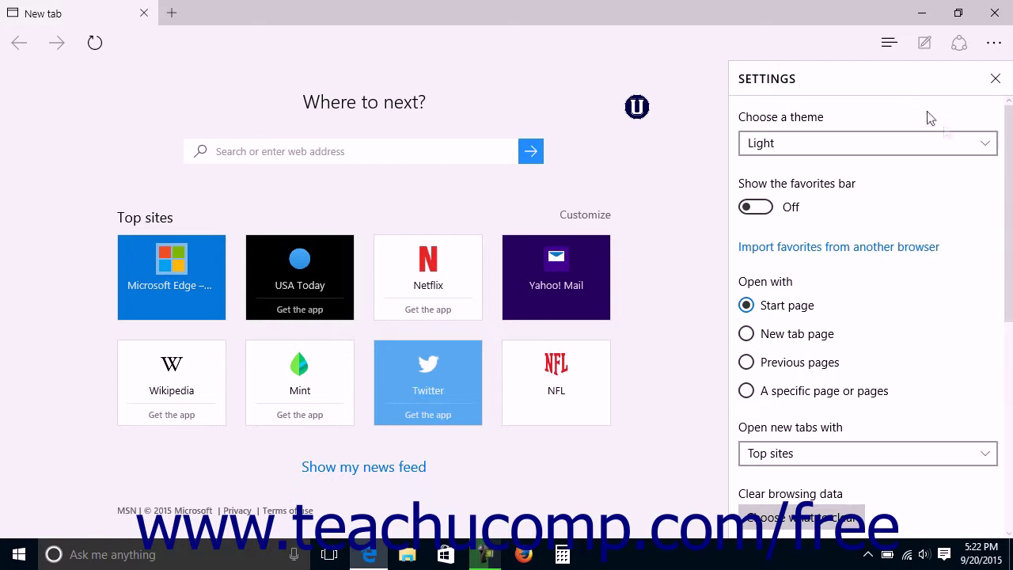
Look at the available theme choices, and try showing the favorites bar before hiding it again
{"action": "left_click", "coordinate": [985, 146]}
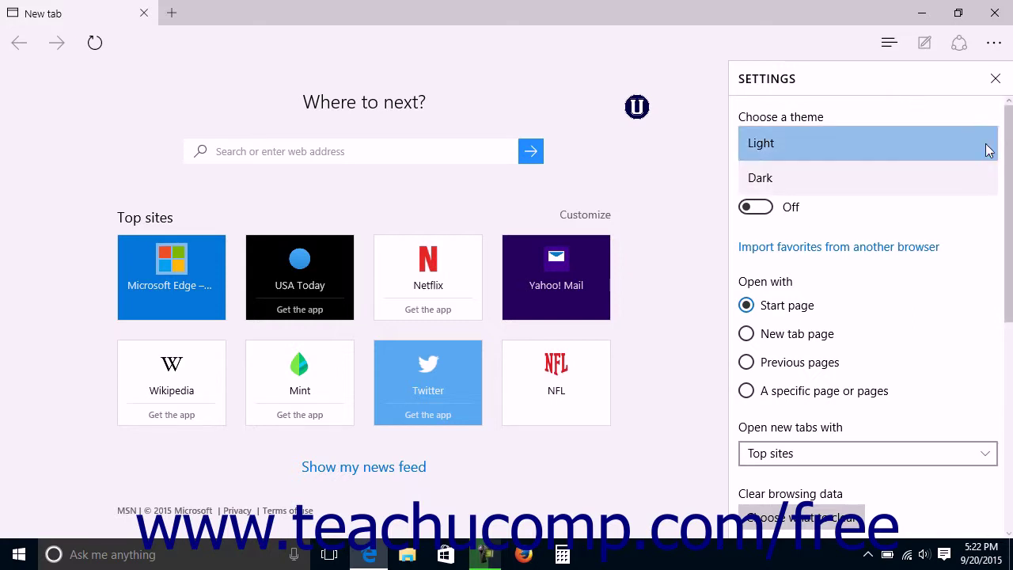
{"action": "left_click", "coordinate": [988, 148]}
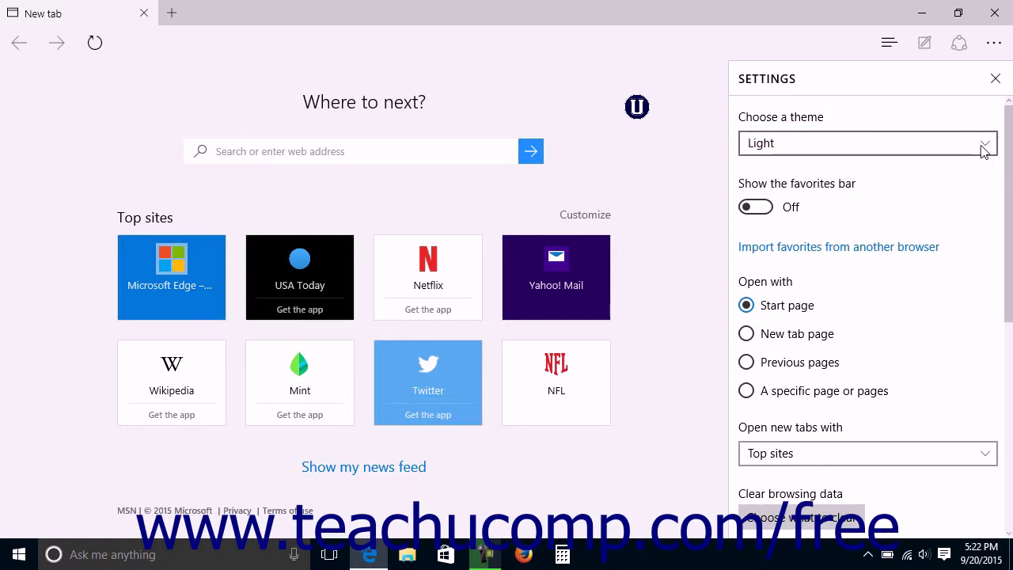
{"action": "left_click", "coordinate": [772, 214]}
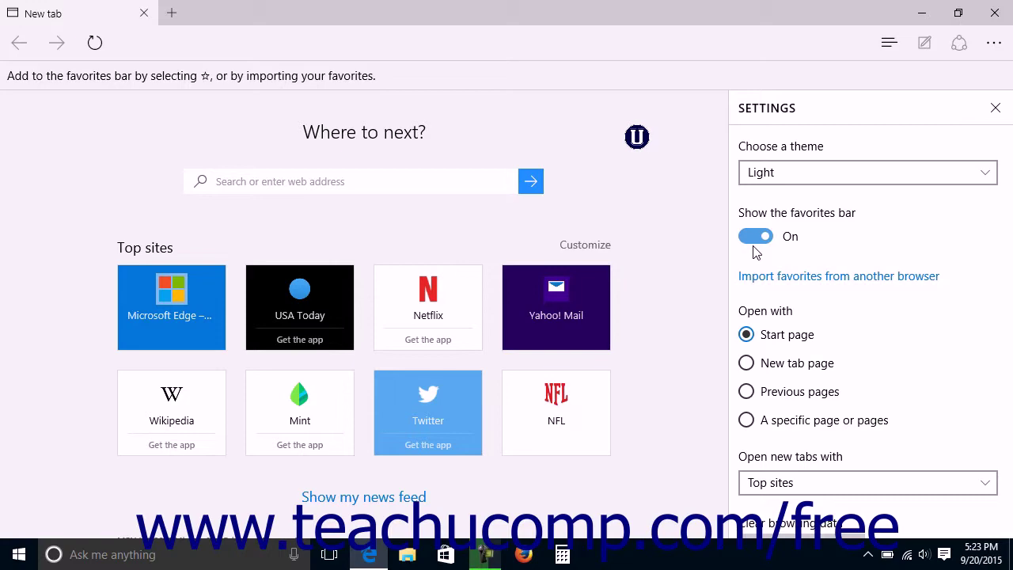
{"action": "left_click", "coordinate": [755, 240]}
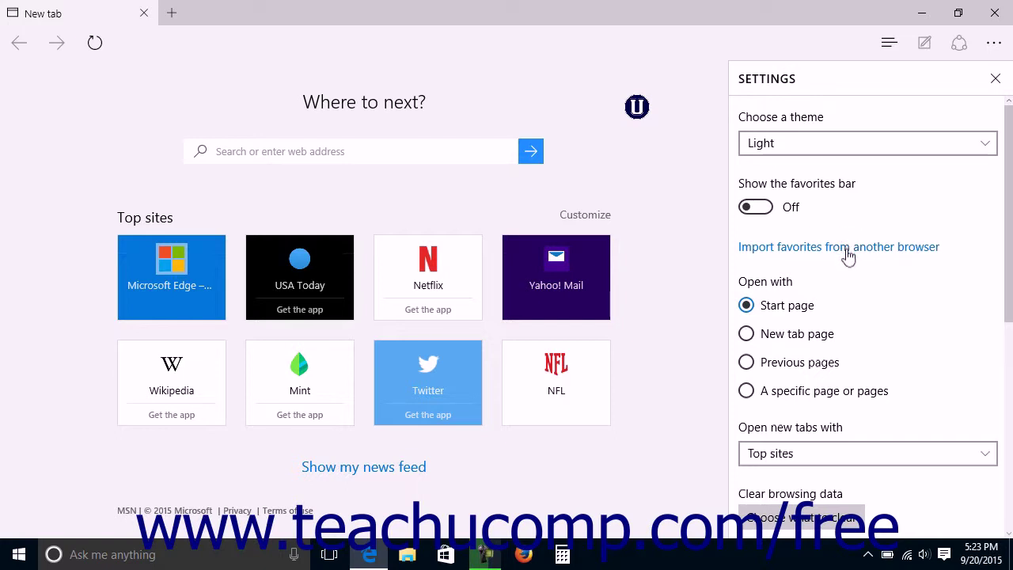
Import the favorites from Internet Explorer and return to the main settings
{"action": "left_click", "coordinate": [848, 253]}
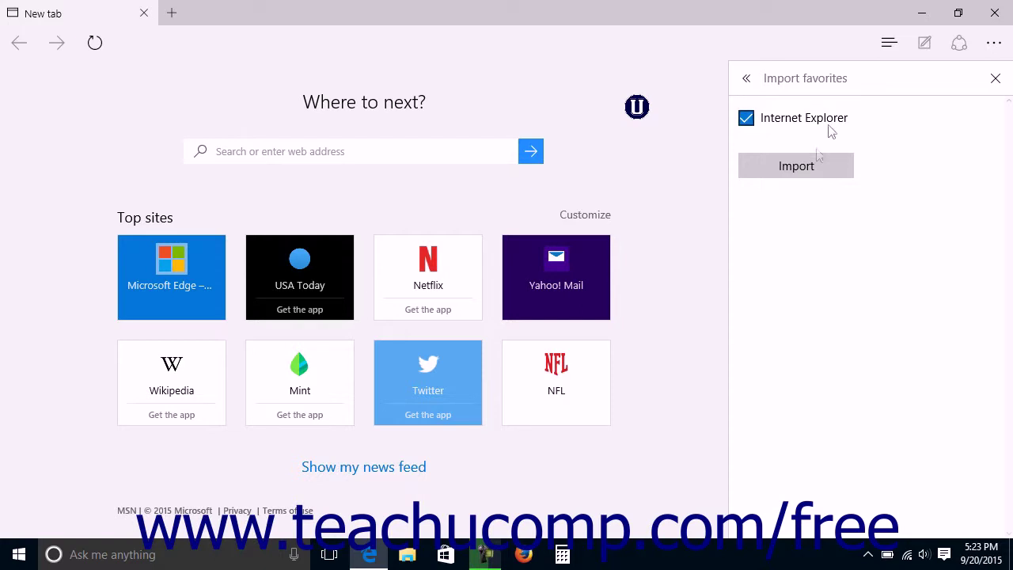
{"action": "left_click", "coordinate": [812, 166]}
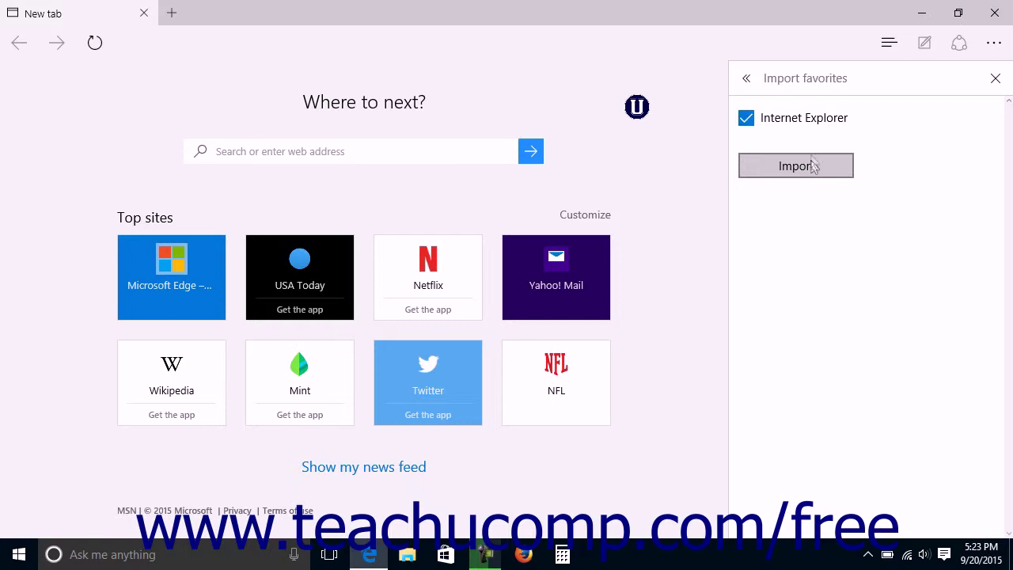
{"action": "left_click", "coordinate": [756, 82]}
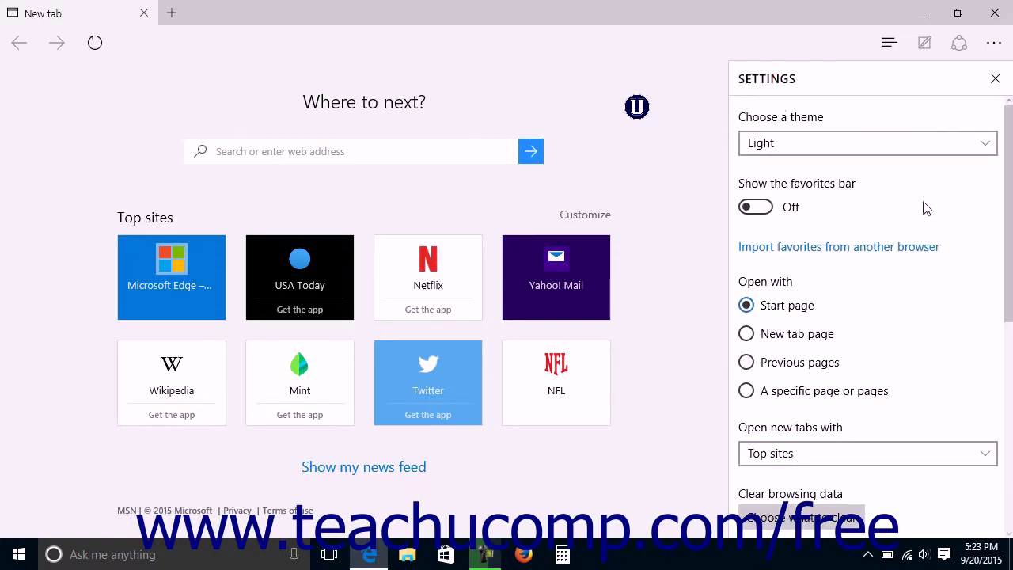
{"action": "scroll", "coordinate": [912, 262], "scroll_direction": "down", "scroll_amount": 3}
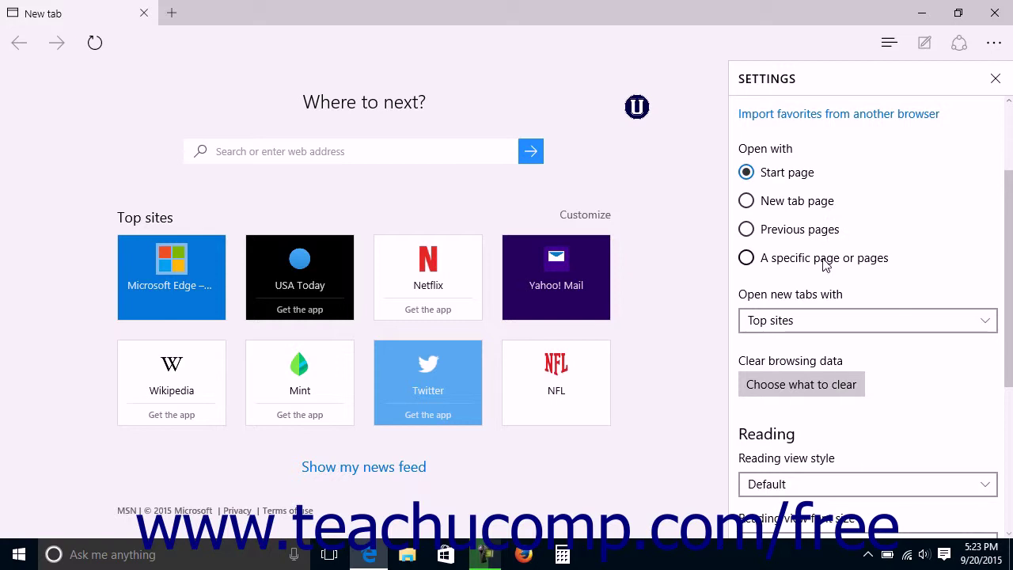
{"action": "left_click", "coordinate": [825, 265]}
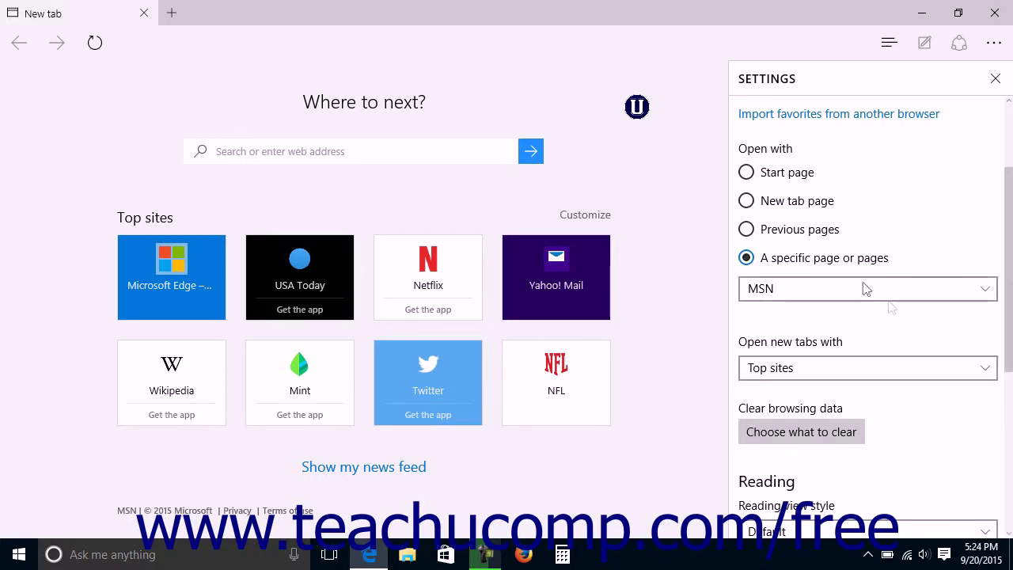
{"action": "left_click", "coordinate": [987, 294]}
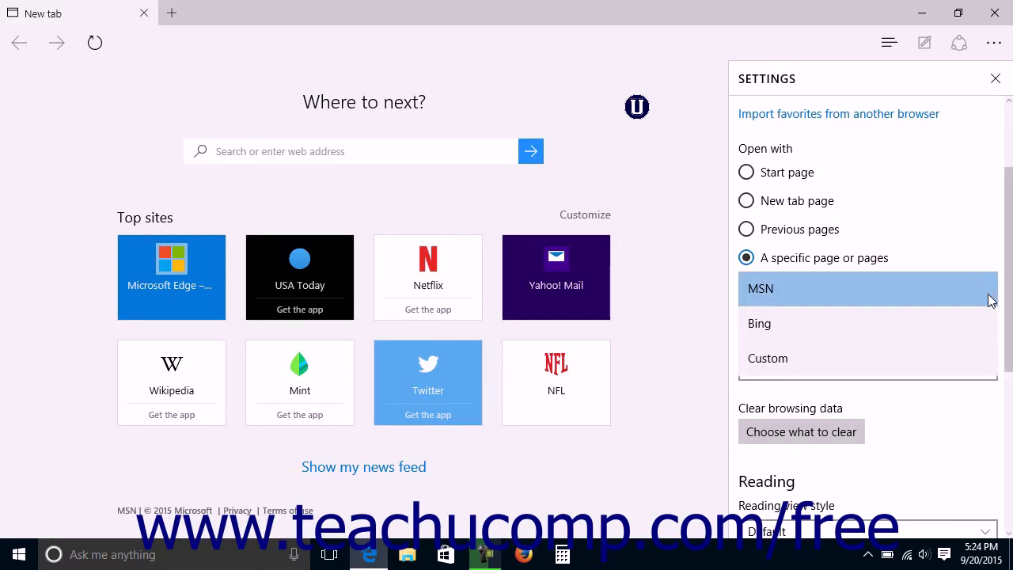
{"action": "left_click", "coordinate": [909, 356]}
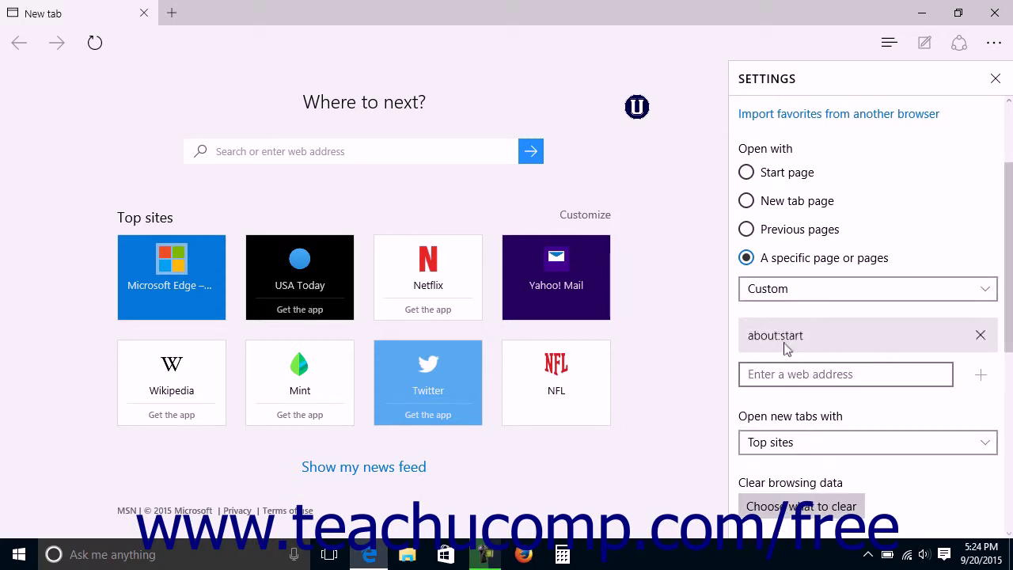
{"action": "left_click", "coordinate": [784, 374]}
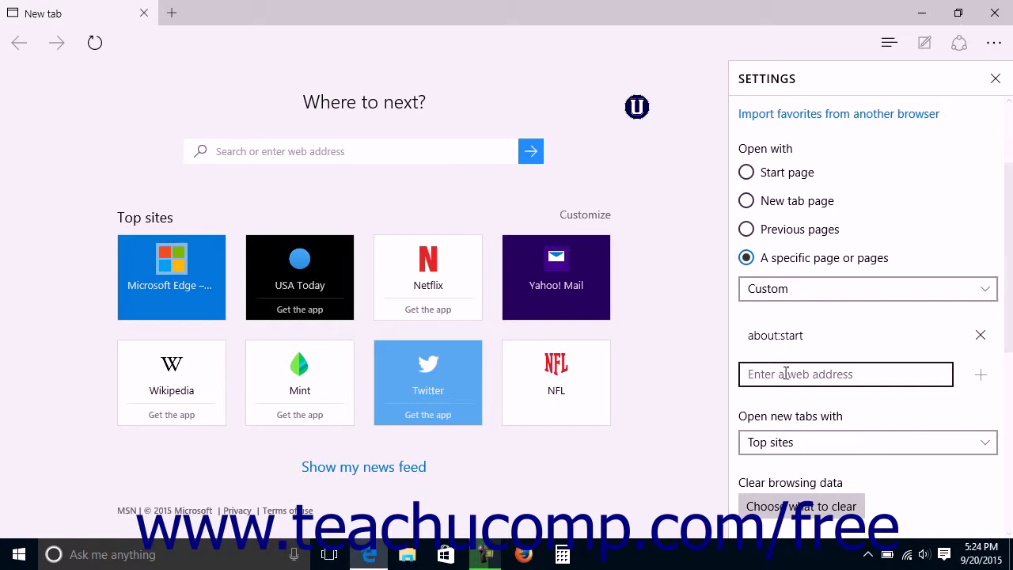
{"action": "left_click", "coordinate": [784, 374]}
{"action": "type", "text": "http://www.microsoft.com"}
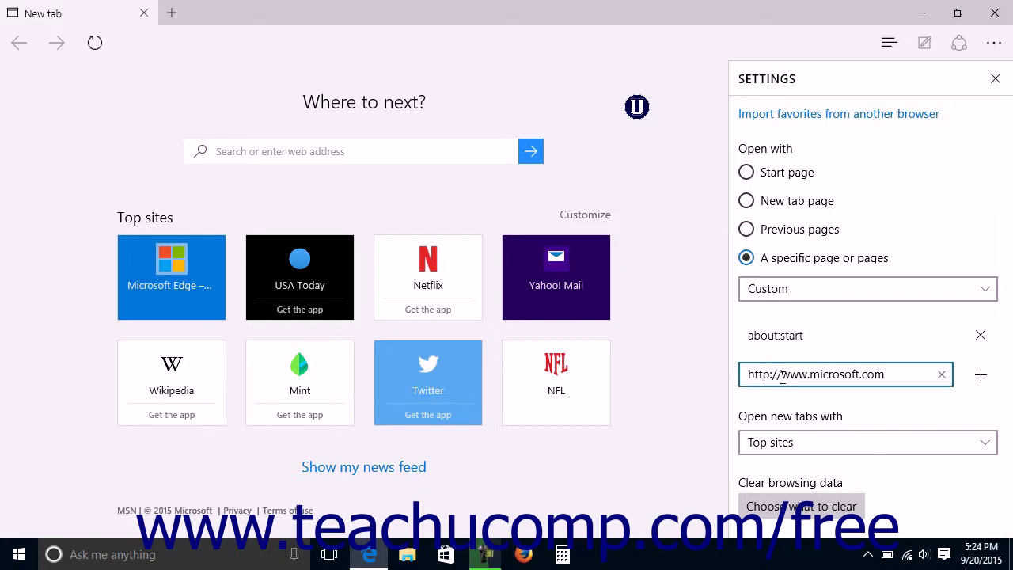
{"action": "left_click", "coordinate": [980, 377]}
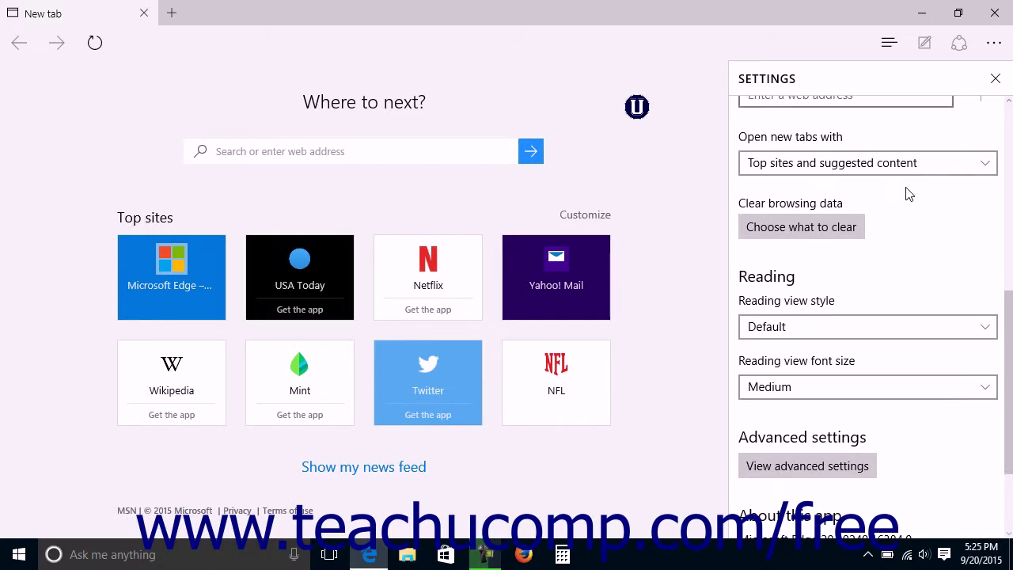
Review the choices for what new tabs open with, keeping Top sites and suggested content
{"action": "left_click", "coordinate": [986, 168]}
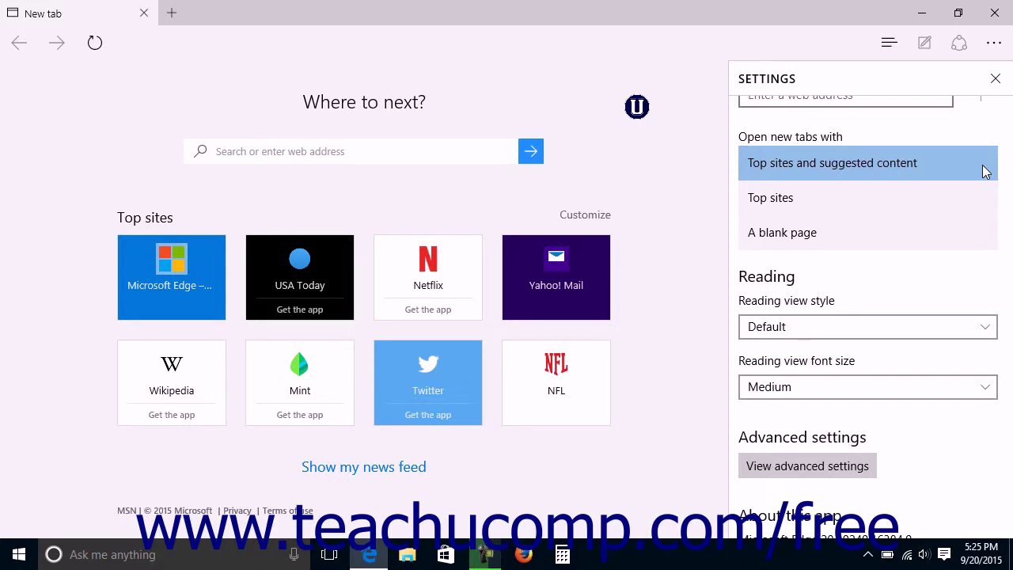
{"action": "left_click", "coordinate": [986, 171]}
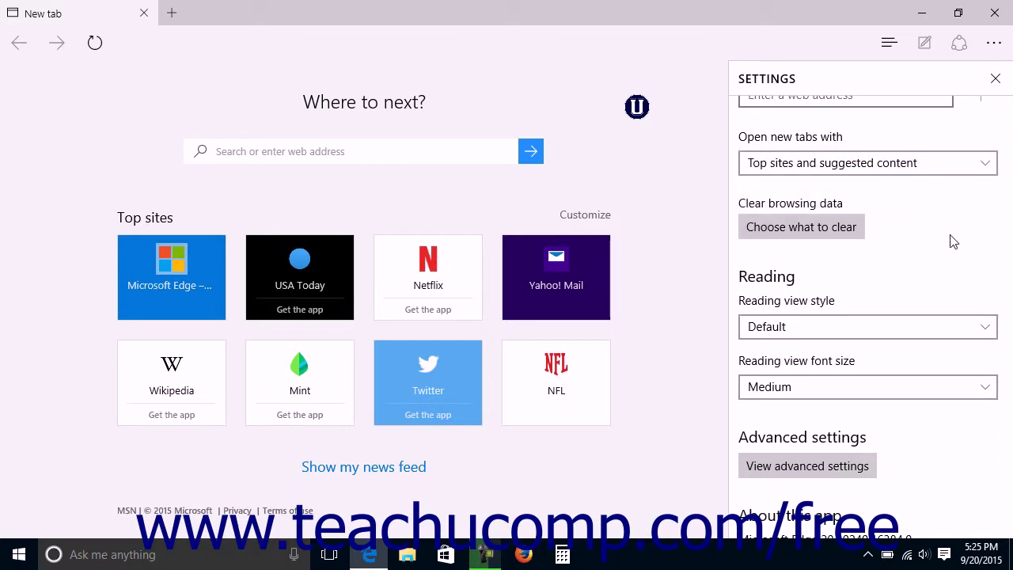
Review the categories of browsing data that can be cleared, including the additional ones, and return to the main settings
{"action": "left_click", "coordinate": [837, 234]}
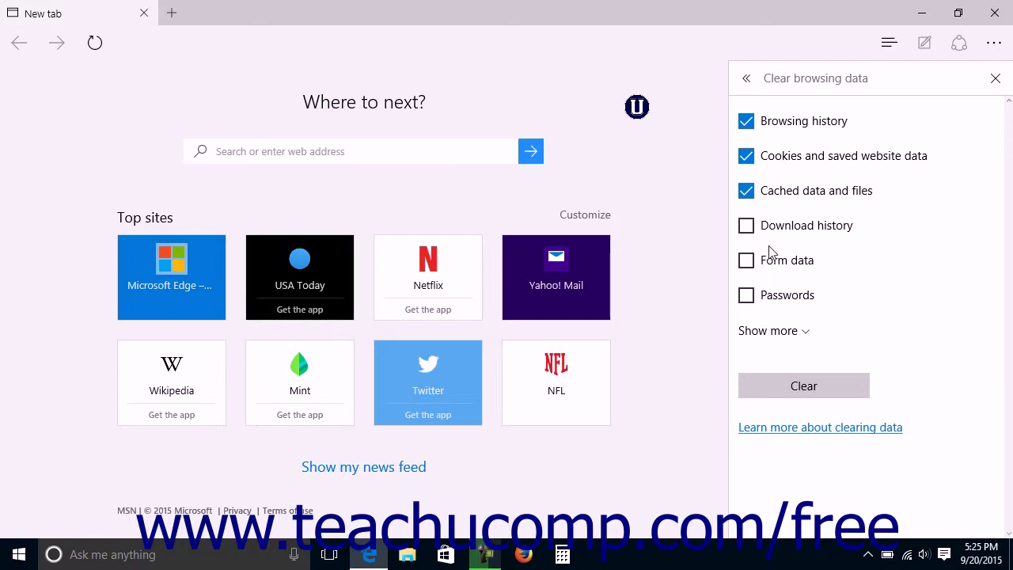
{"action": "left_click", "coordinate": [788, 337]}
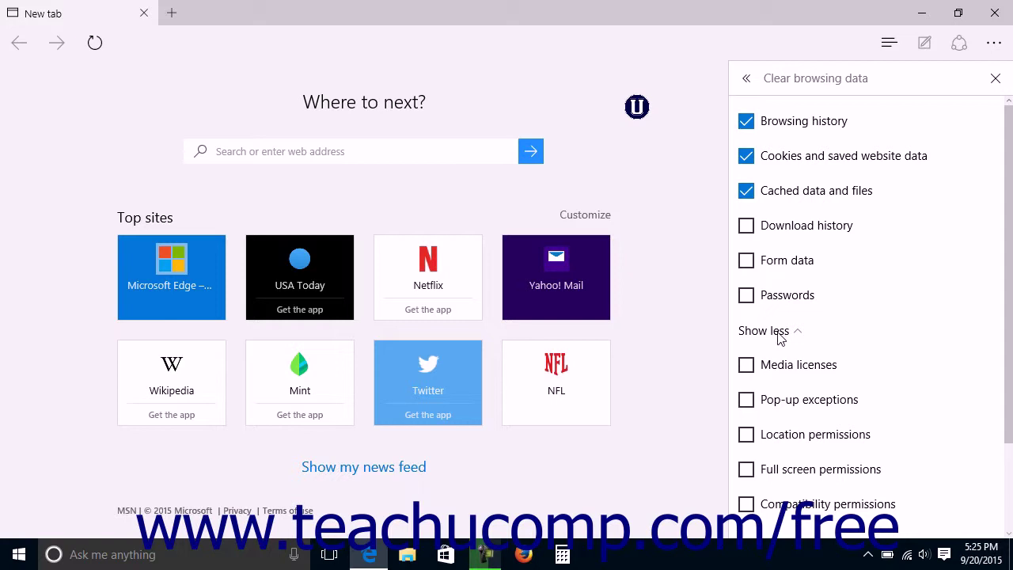
{"action": "left_click", "coordinate": [781, 338]}
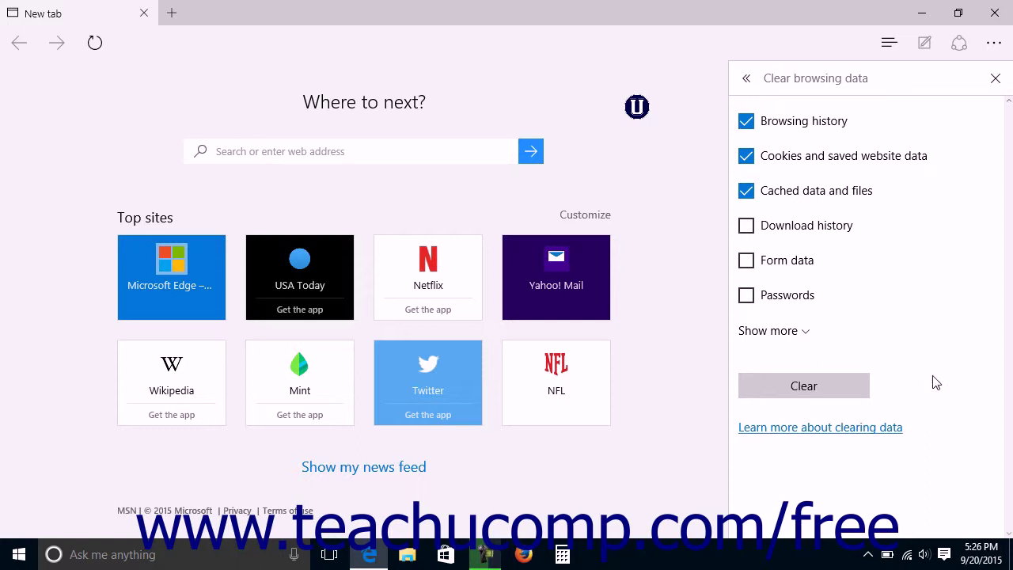
{"action": "left_click", "coordinate": [748, 80]}
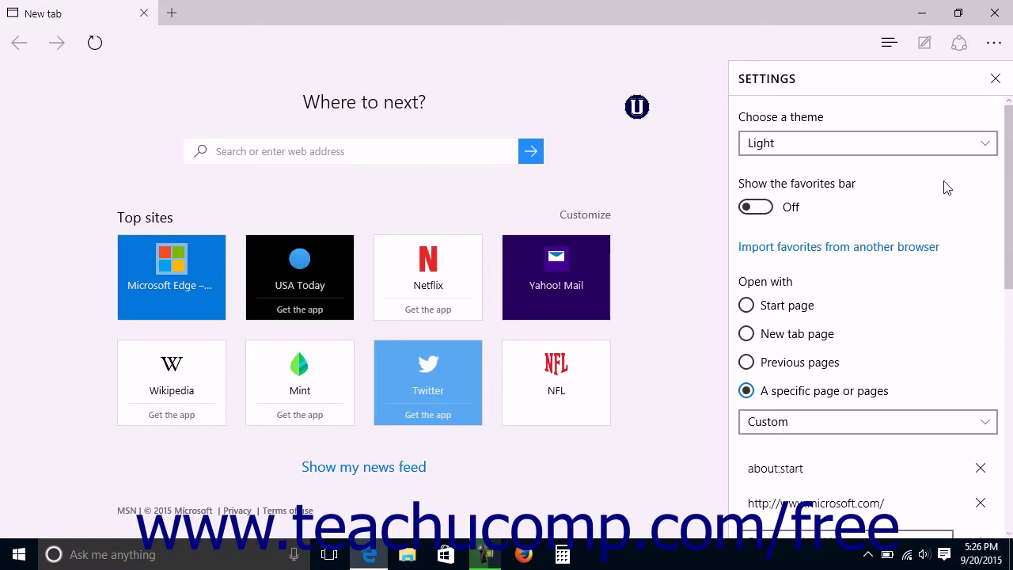
Check the available reading view styles and reading view font sizes, keeping Default and Medium
{"action": "scroll", "coordinate": [982, 265], "scroll_direction": "down", "scroll_amount": 5}
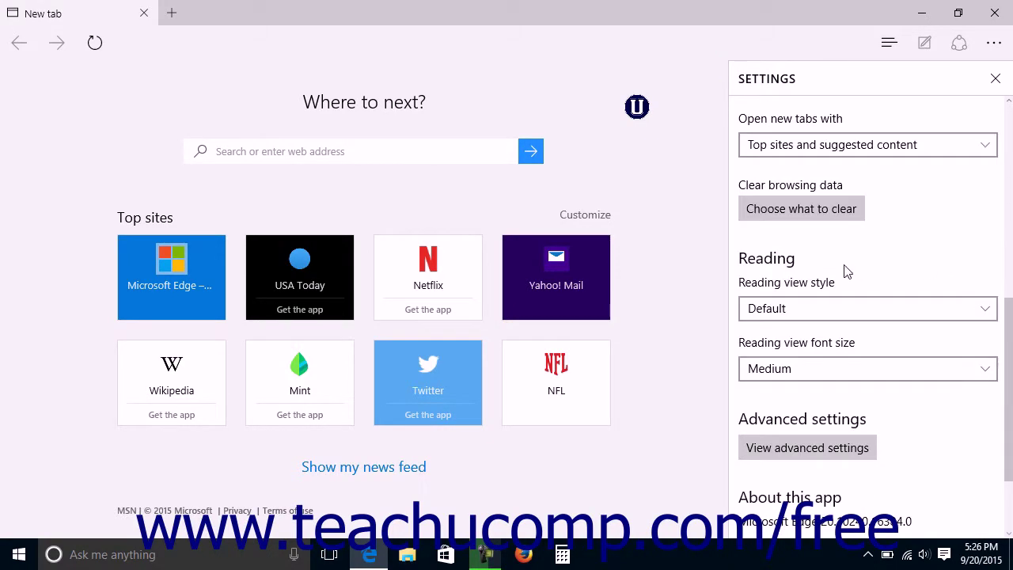
{"action": "left_click", "coordinate": [844, 265]}
{"action": "left_click", "coordinate": [988, 311]}
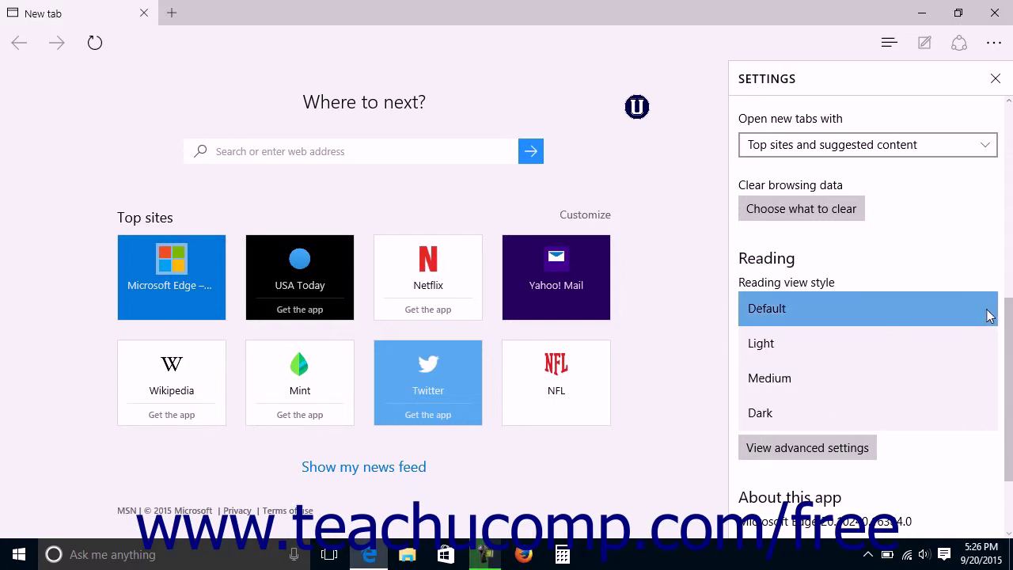
{"action": "left_click", "coordinate": [946, 277]}
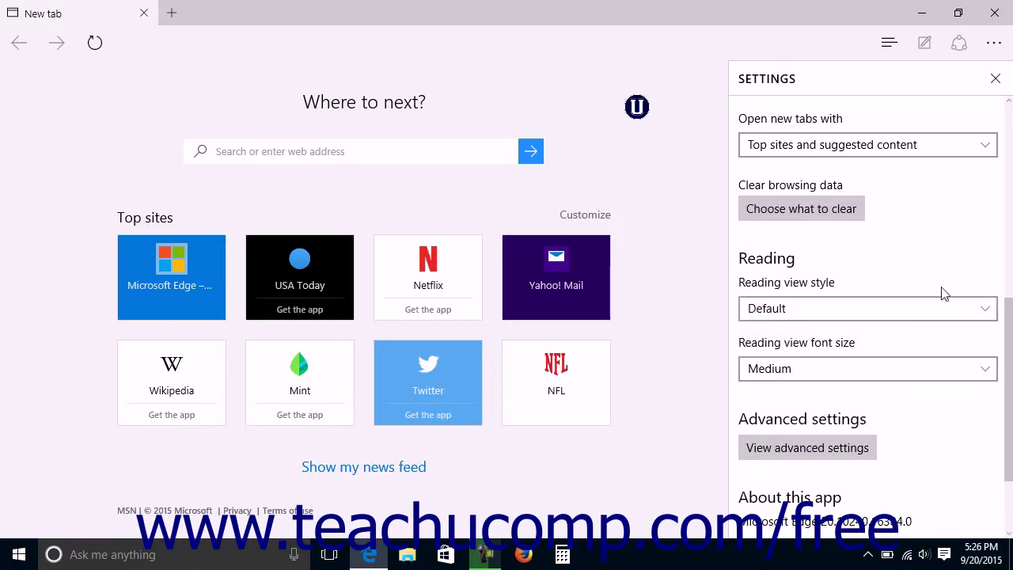
{"action": "left_click", "coordinate": [988, 374]}
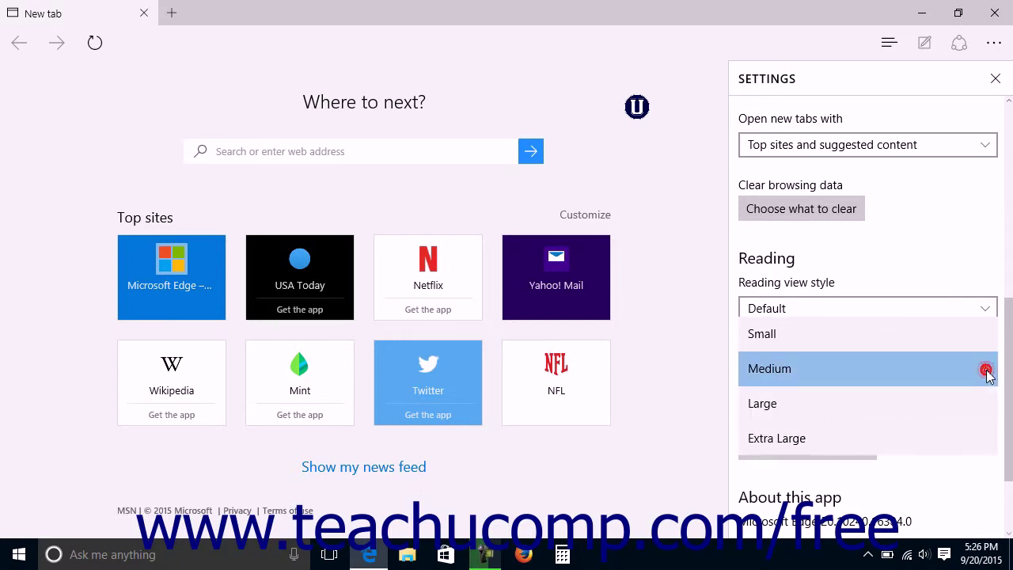
{"action": "left_click", "coordinate": [988, 374]}
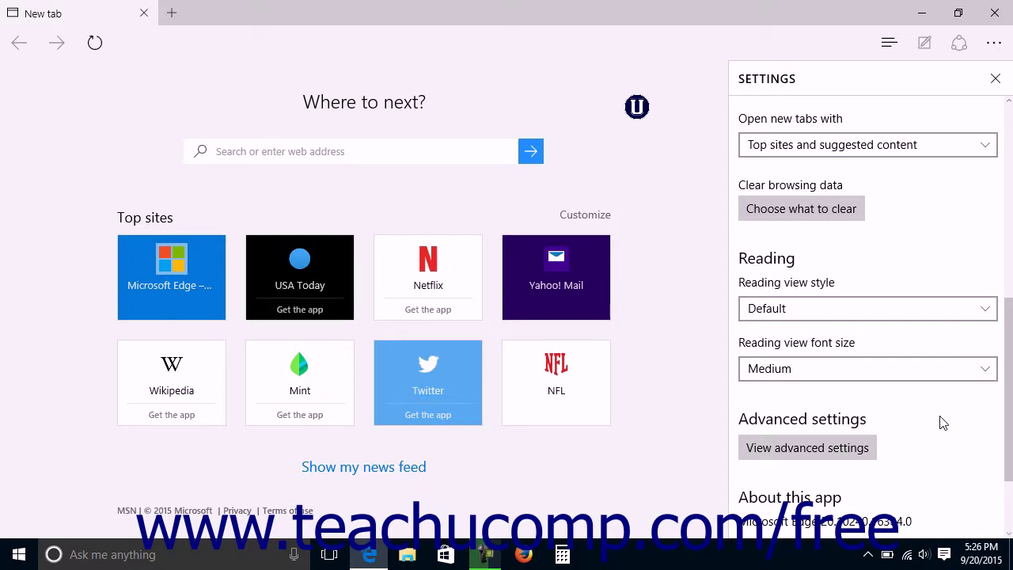
Look over the advanced settings, return to the main settings and close the settings pane
{"action": "left_click", "coordinate": [853, 449]}
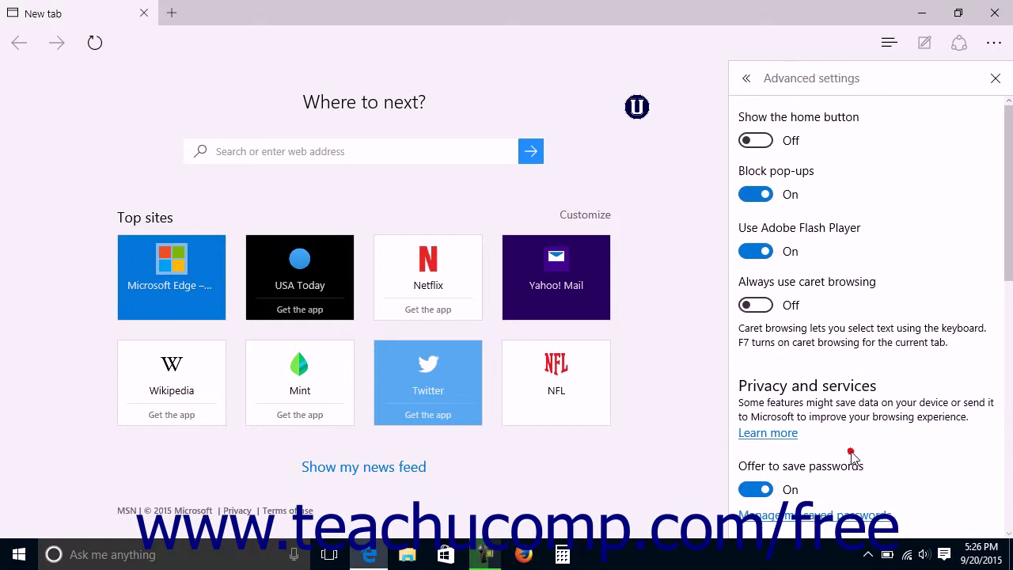
{"action": "left_click", "coordinate": [746, 79]}
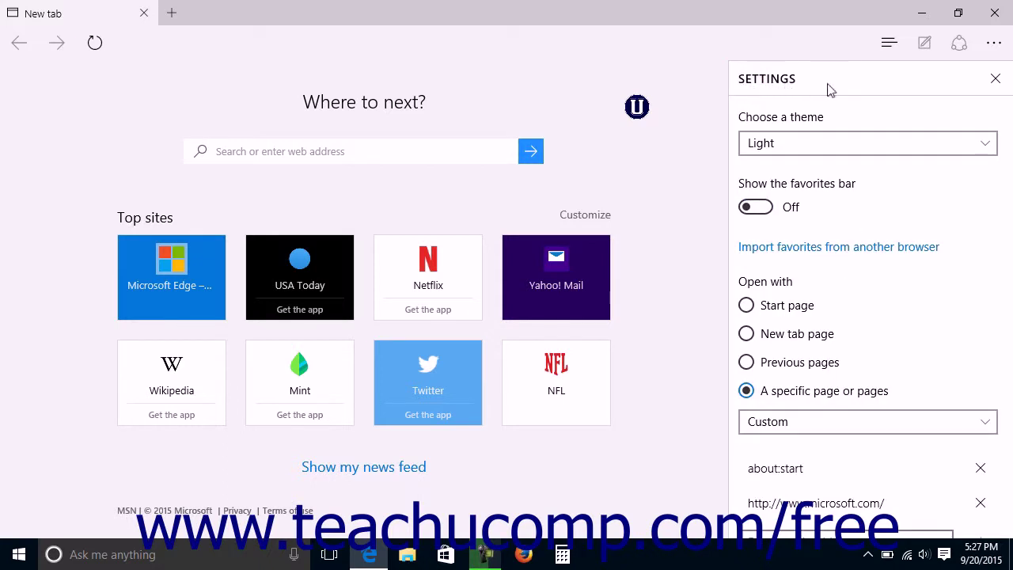
{"action": "left_click", "coordinate": [994, 79]}
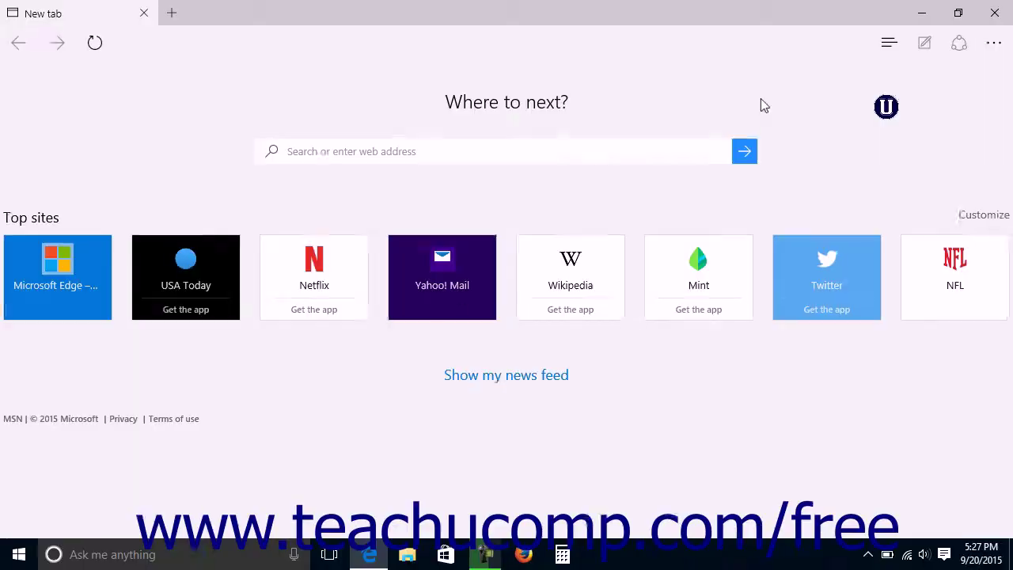